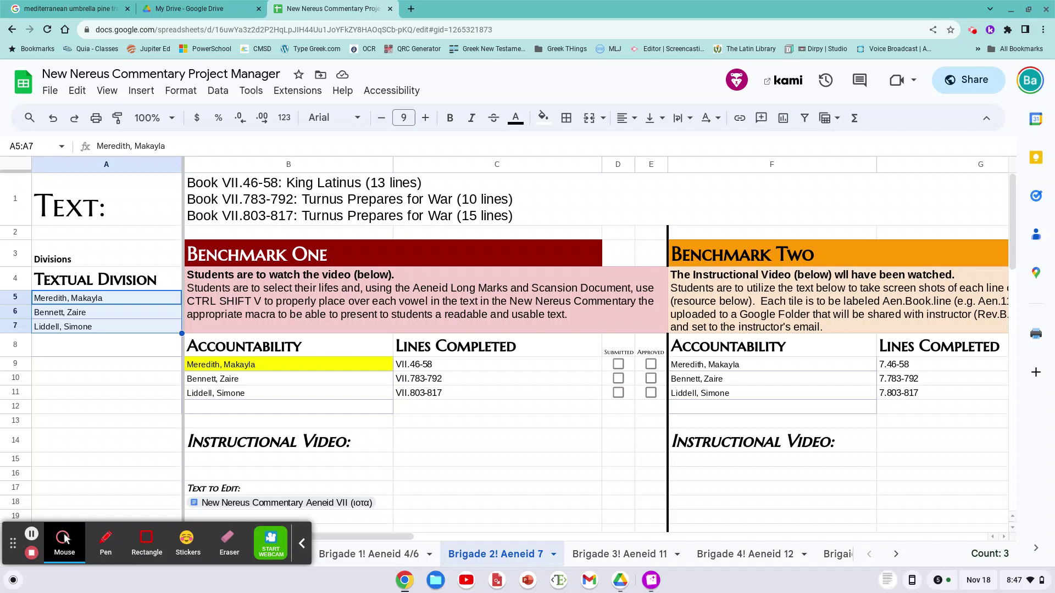
Step: Clear the selected student names and scroll down to the Aeneid VII row of the sheet
{"action": "left_click", "coordinate": [413, 443]}
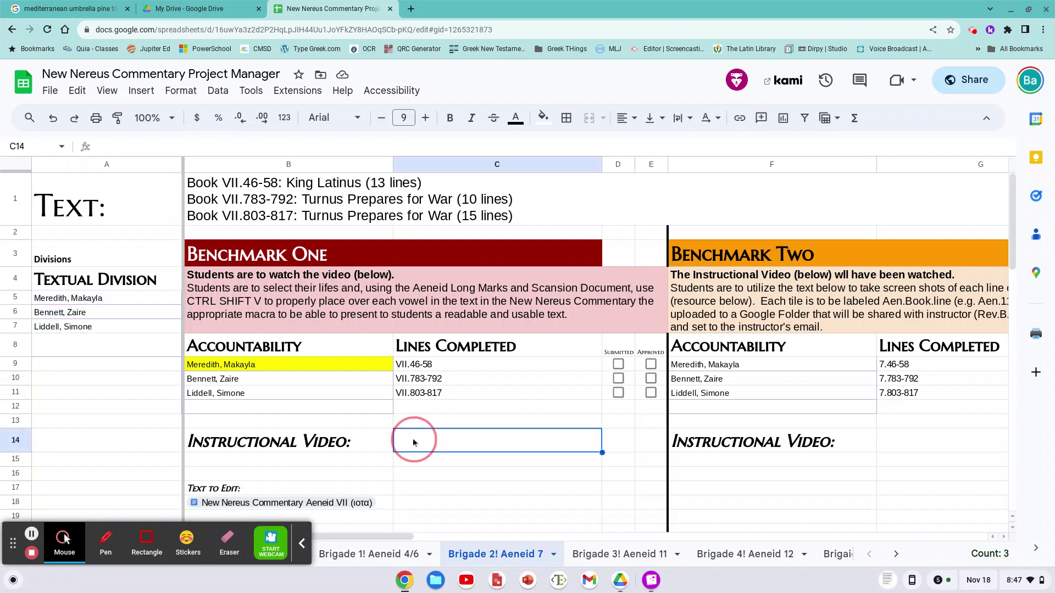
{"action": "key", "text": "Left"}
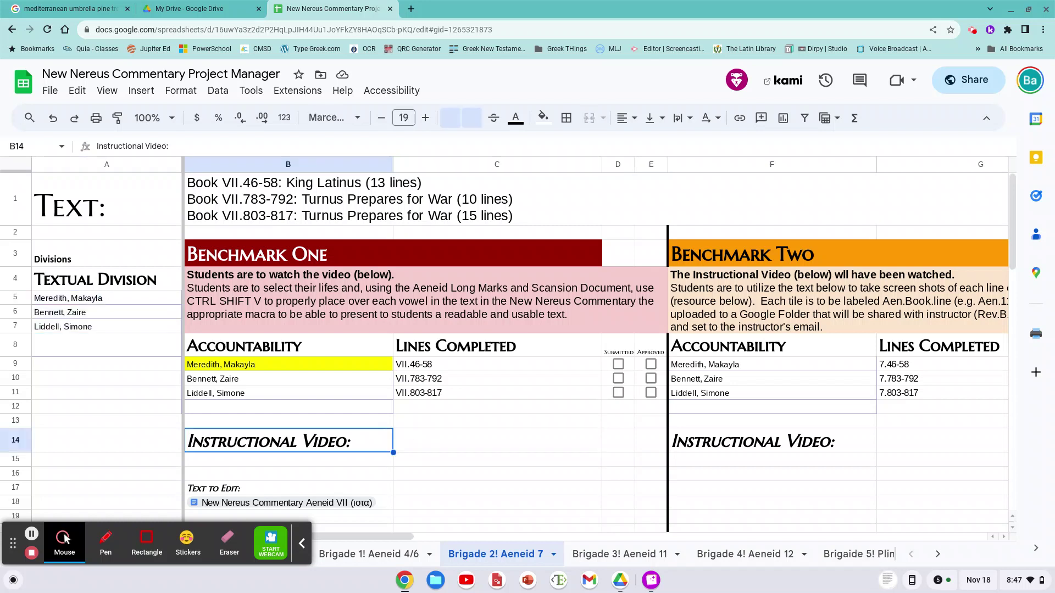
{"action": "key", "text": "Right"}
{"action": "key", "text": "Left"}
{"action": "key", "text": "Right"}
{"action": "key", "text": "Left"}
{"action": "scroll", "coordinate": [499, 415], "scroll_direction": "down", "scroll_amount": 1}
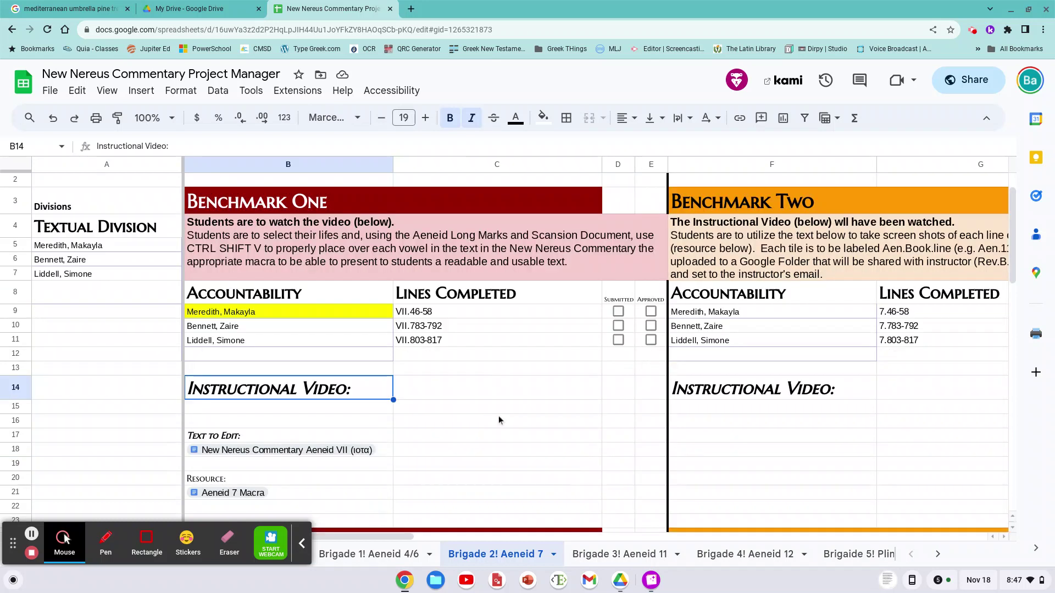
Step: Open the linked Aeneid VII commentary in its own window docked left, then return to Sheets
{"action": "left_click", "coordinate": [321, 452]}
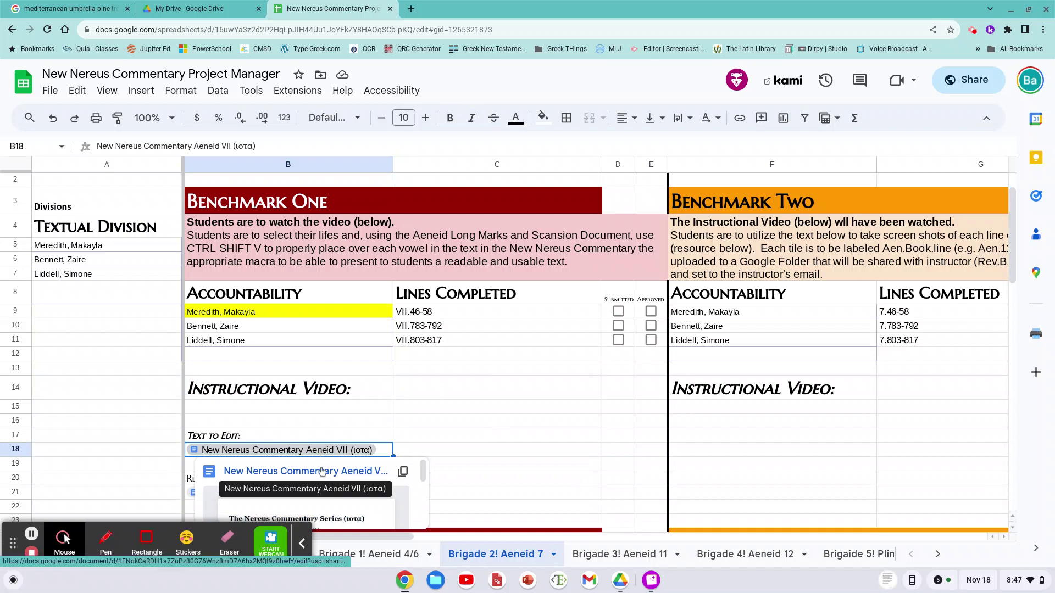
{"action": "left_click", "coordinate": [322, 472]}
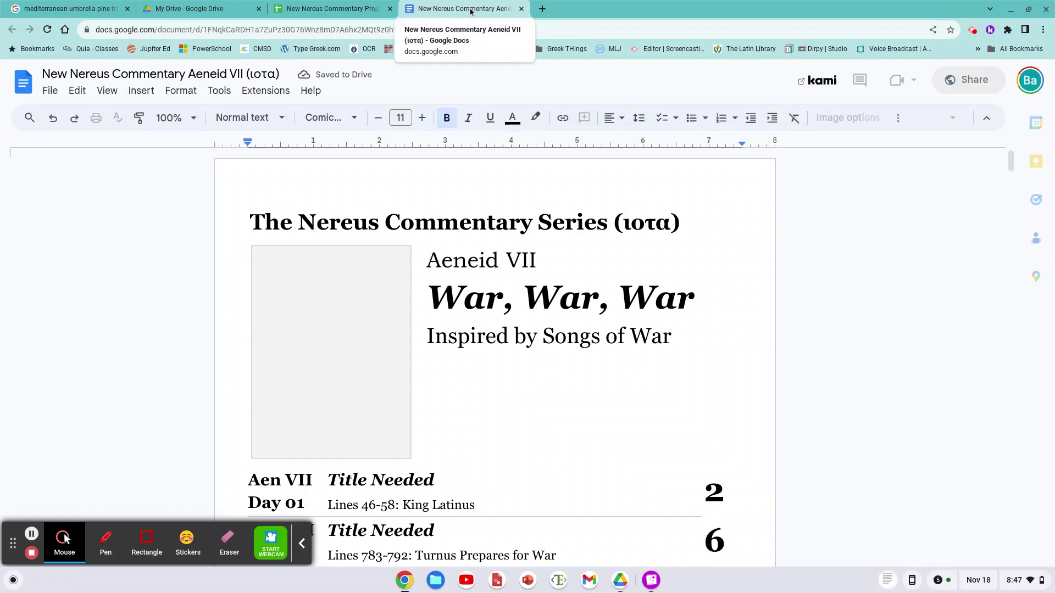
{"action": "left_click_drag", "start_coordinate": [471, 11], "coordinate": [363, 183]}
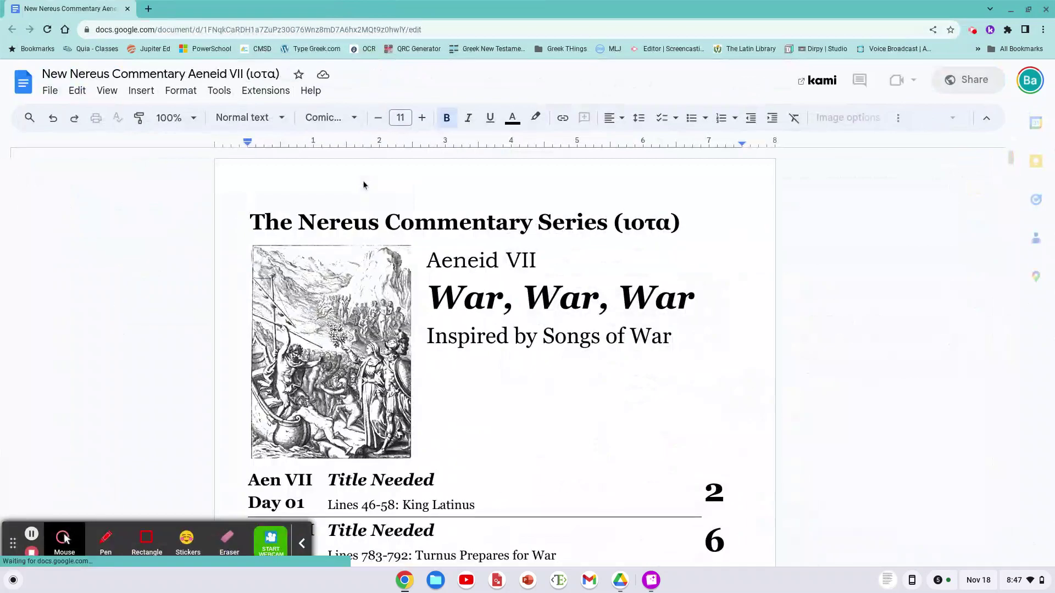
{"action": "key", "text": "alt+bracketleft"}
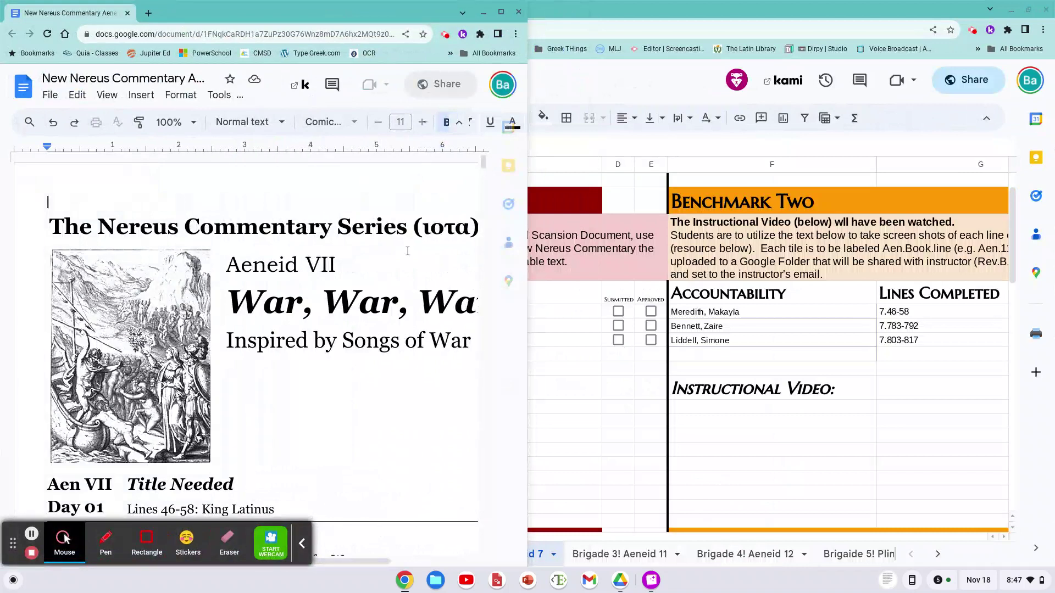
{"action": "key", "text": "alt+Tab"}
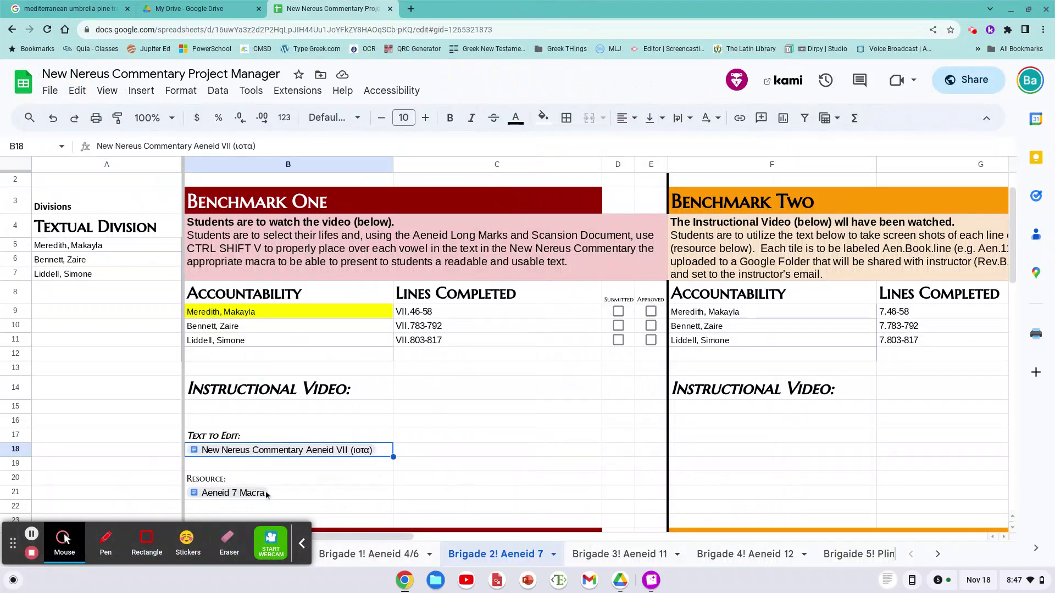
Step: Open the Aeneid 7 Macra document from B21 and dock it on the right half
{"action": "left_click", "coordinate": [260, 497]}
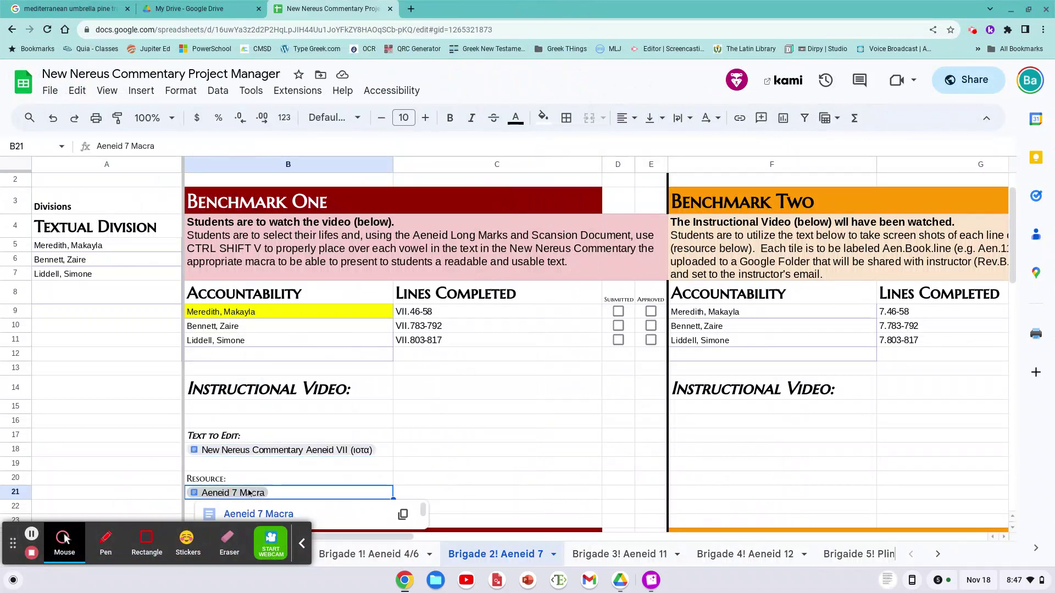
{"action": "left_click", "coordinate": [273, 513]}
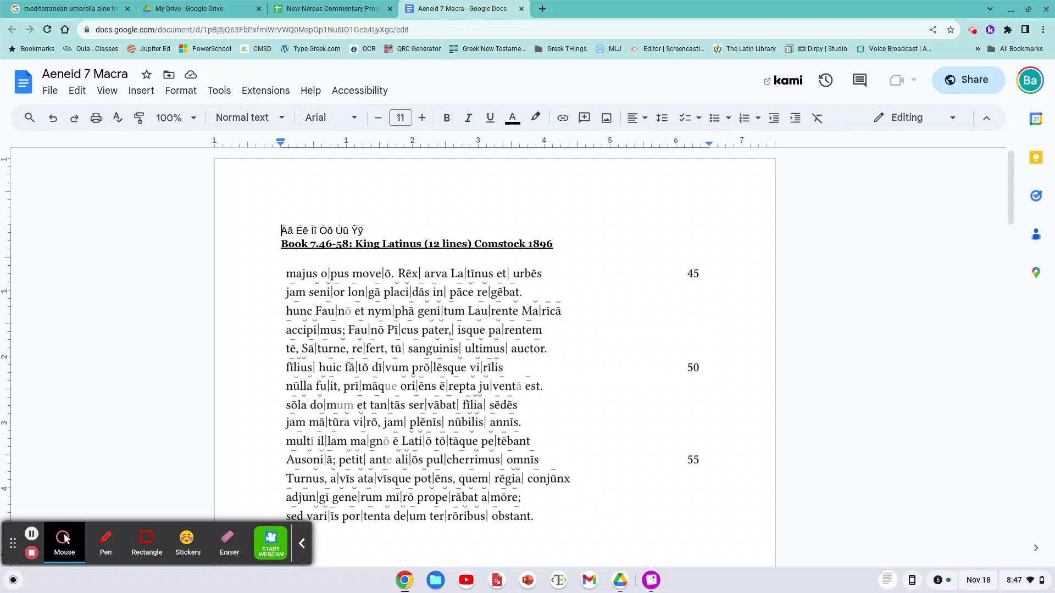
{"action": "key", "text": "alt+bracketright"}
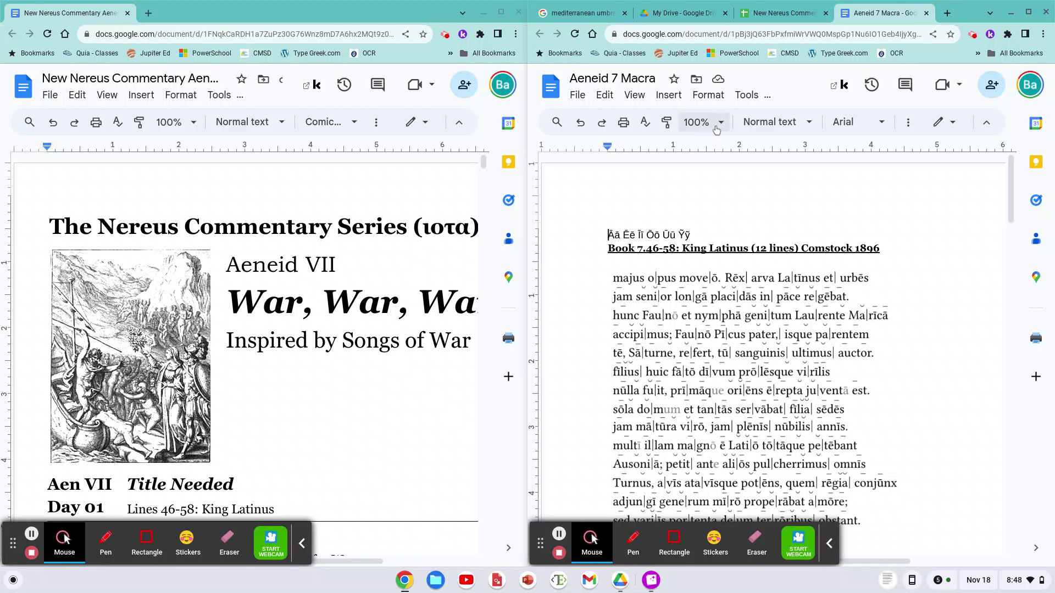
Step: Zoom the macra reference to 150% and scroll the commentary to the King Latinus table
{"action": "left_click", "coordinate": [697, 122]}
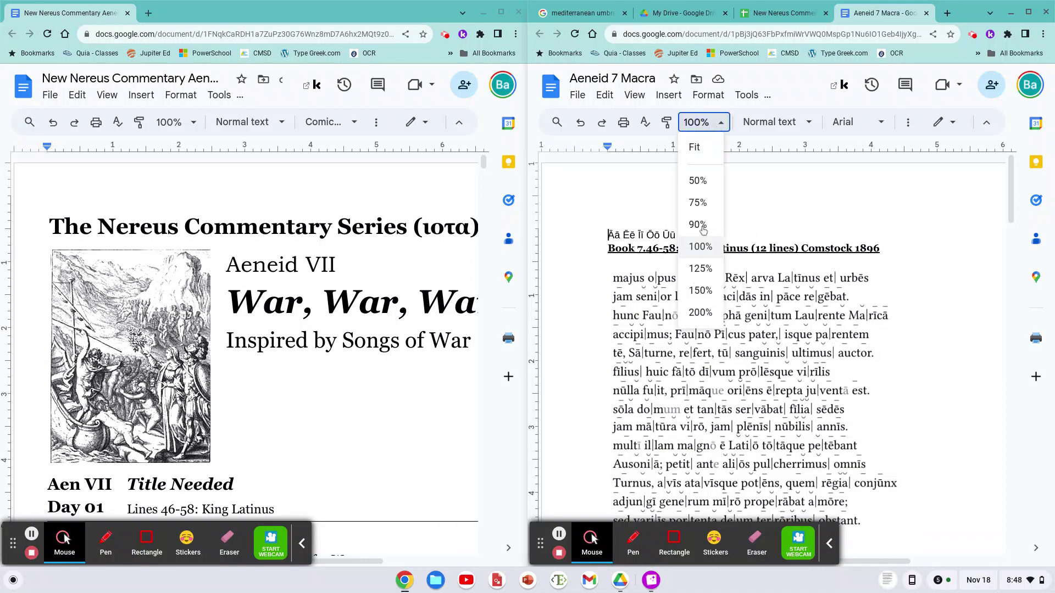
{"action": "left_click", "coordinate": [709, 291]}
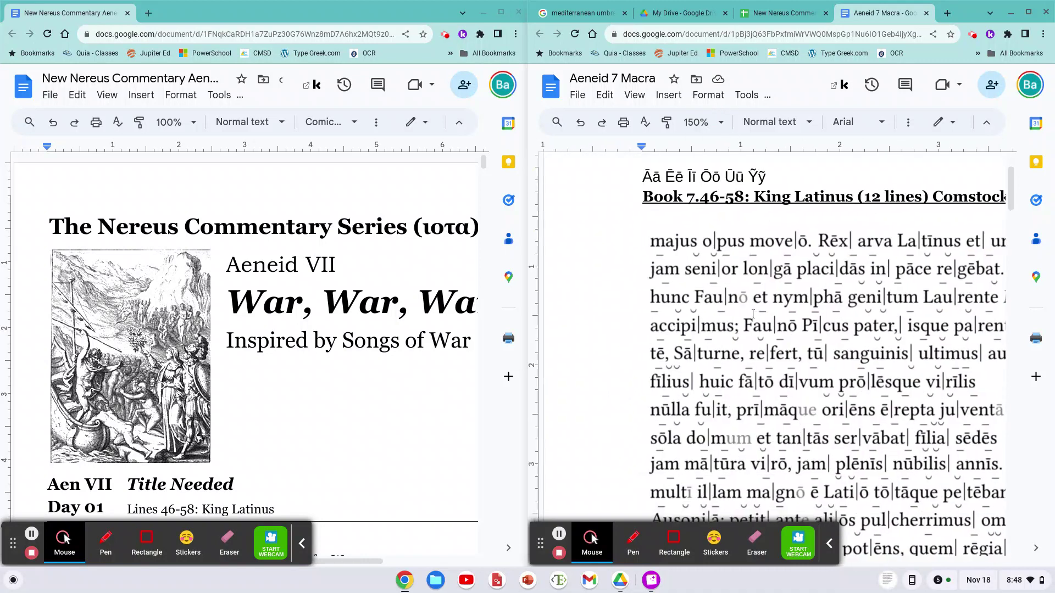
{"action": "scroll", "coordinate": [752, 313], "scroll_direction": "right", "scroll_amount": 2}
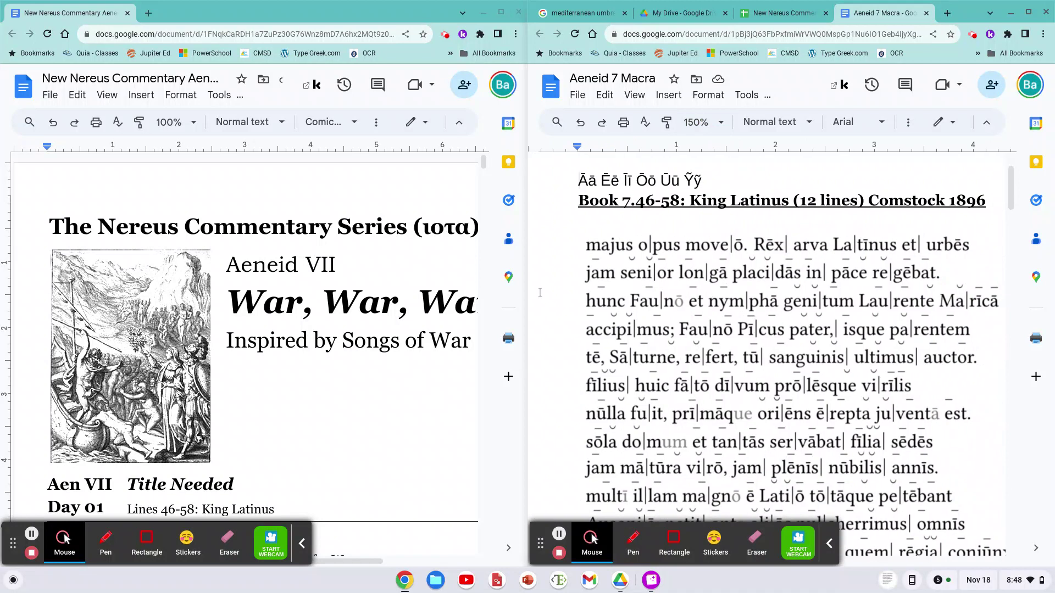
{"action": "scroll", "coordinate": [234, 312], "scroll_direction": "down", "scroll_amount": 10}
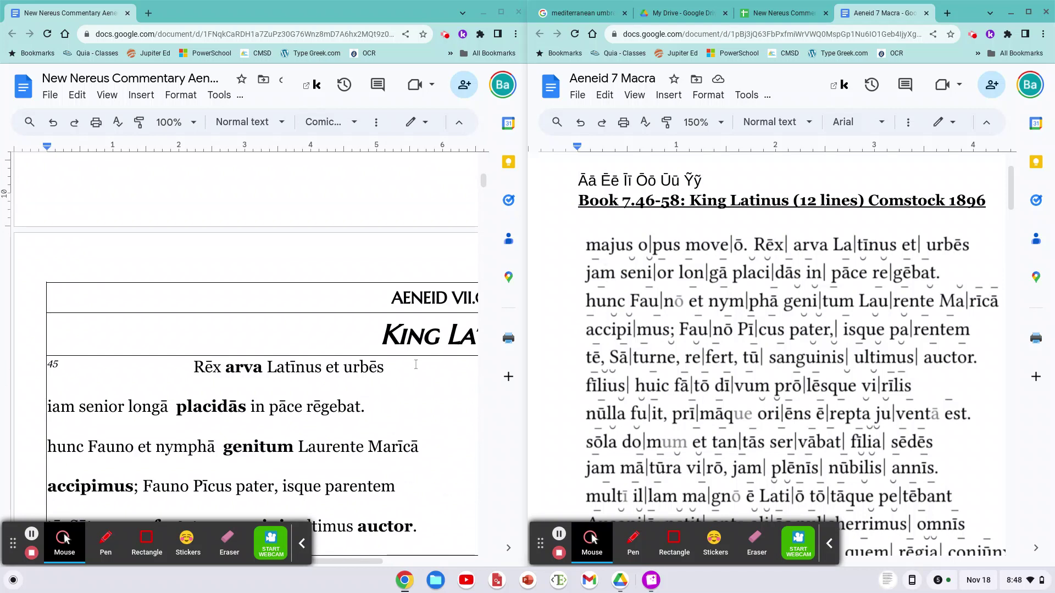
{"action": "scroll", "coordinate": [416, 364], "scroll_direction": "down", "scroll_amount": 2}
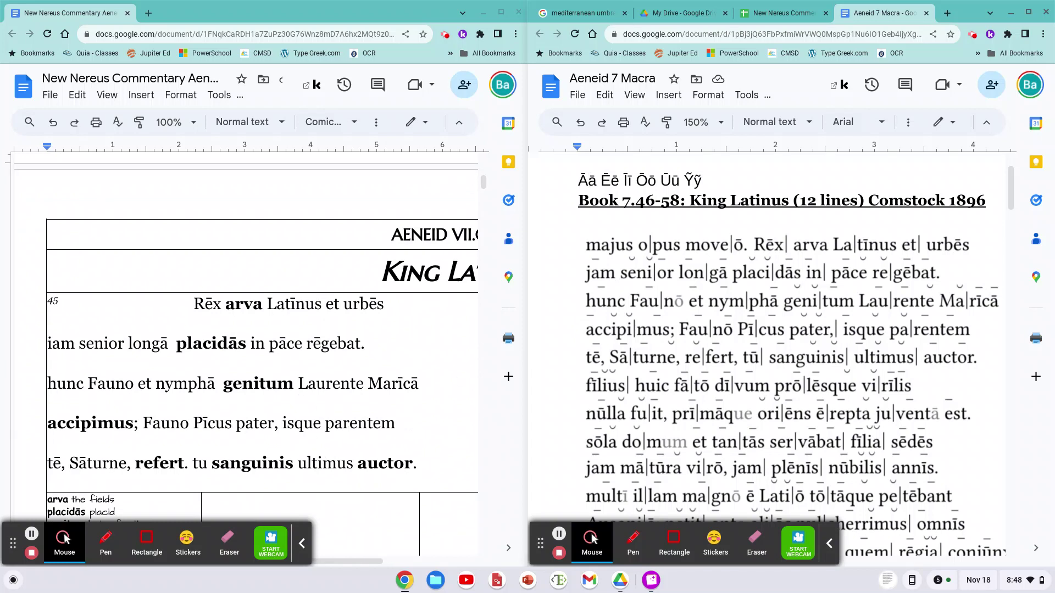
Step: Select and copy the long ē from the macra reference's top vowel row
{"action": "key", "text": "shift+Right"}
{"action": "key", "text": "Right"}
{"action": "key", "text": "Right"}
{"action": "key", "text": "Right"}
{"action": "key", "text": "shift+Left"}
{"action": "key", "text": "ctrl+c"}
Step: Change rēgebat to regēbat on line 46, pasting the ē without formatting to match the font
{"action": "left_click", "coordinate": [326, 346]}
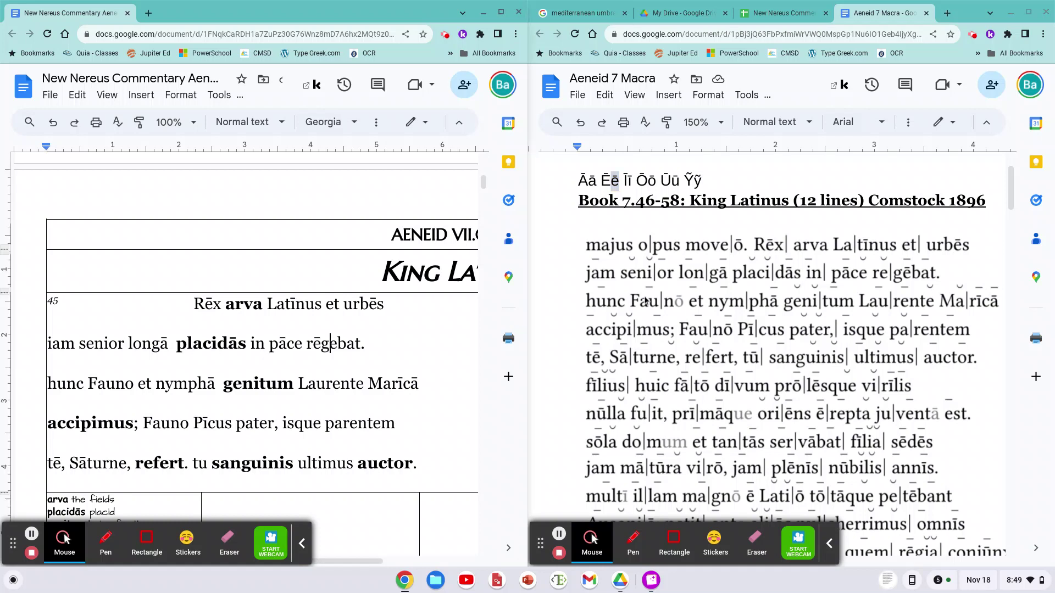
{"action": "key", "text": "BackSpace"}
{"action": "key", "text": "BackSpace"}
{"action": "type", "text": "eg"}
{"action": "key", "text": "Delete"}
{"action": "key", "text": "ctrl+v"}
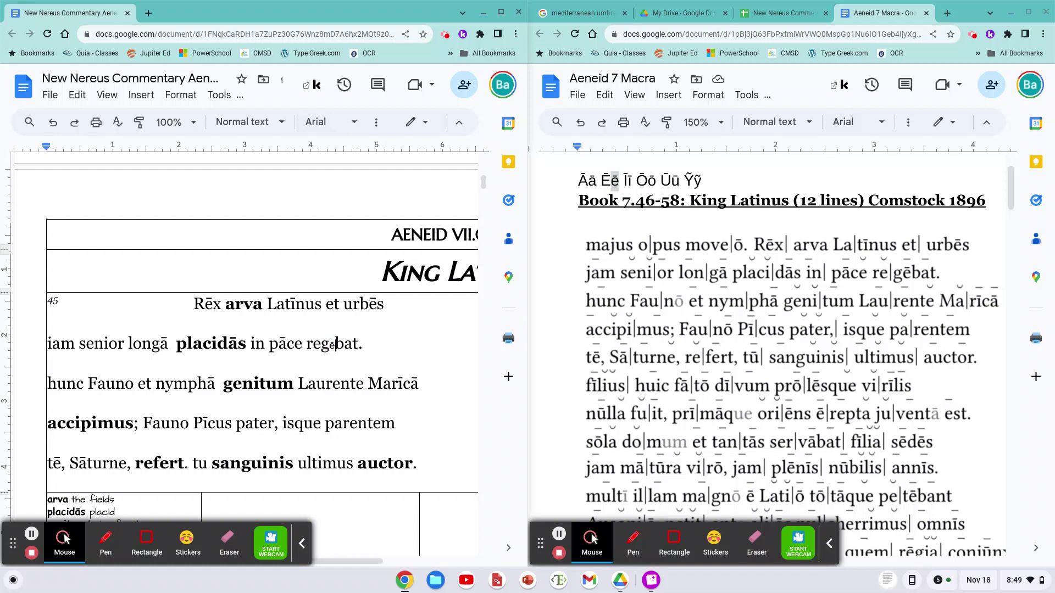
{"action": "key", "text": "ctrl+z"}
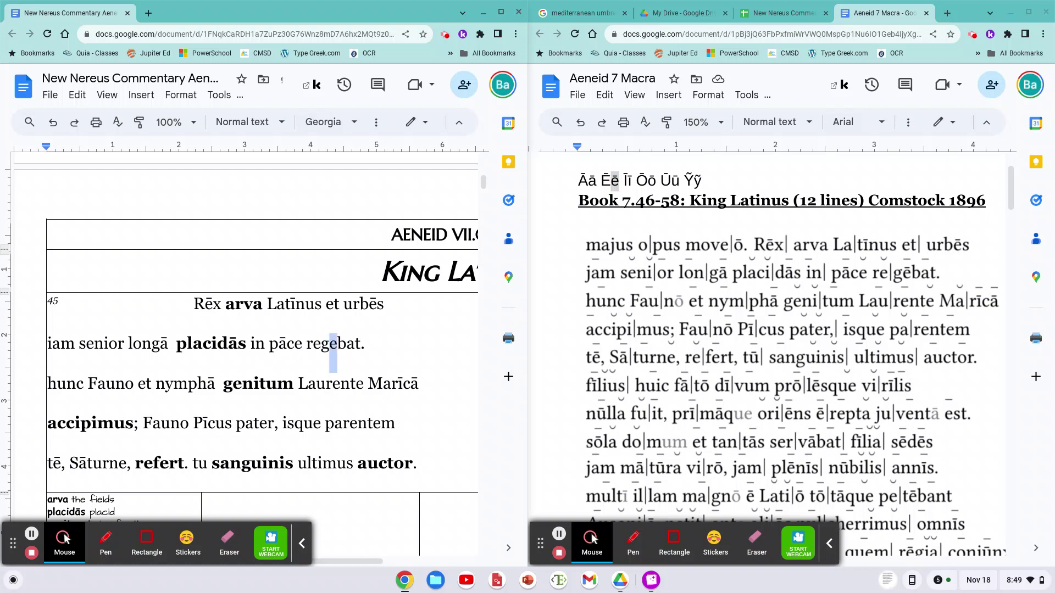
{"action": "key", "text": "ctrl+shift+v"}
{"action": "key", "text": "ctrl+Right"}
{"action": "key", "text": "ctrl+Right"}
{"action": "key", "text": "Right"}
Step: Select and copy the long ō from the macra reference's top vowel row
{"action": "left_click", "coordinate": [635, 180]}
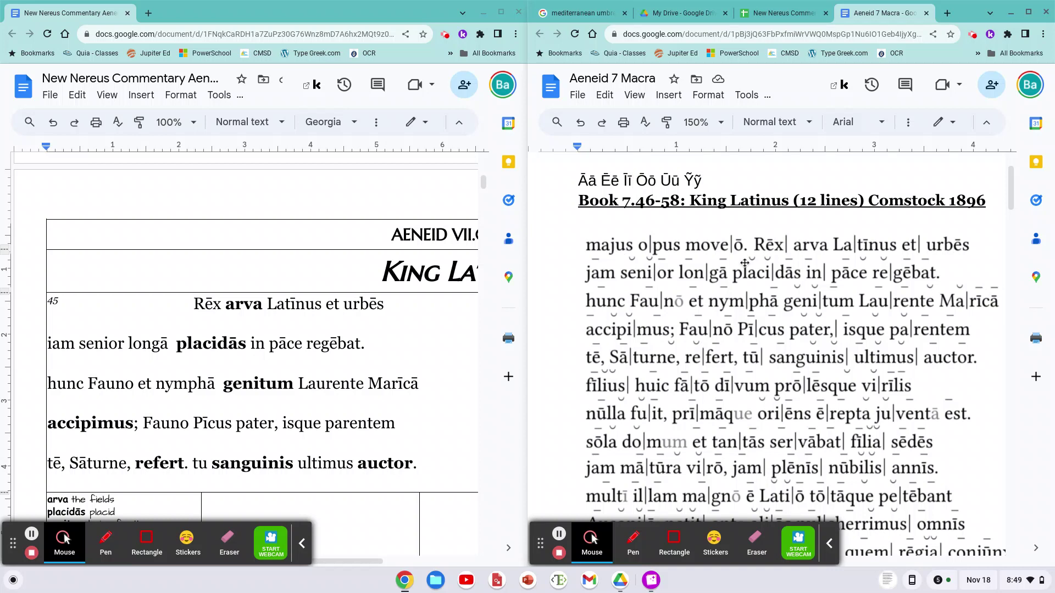
{"action": "key", "text": "shift+Left"}
{"action": "left_click_drag", "start_coordinate": [649, 181], "coordinate": [655, 181]}
Step: Replace the final o of both Fauno occurrences with ō in the commentary
{"action": "left_click", "coordinate": [126, 384]}
{"action": "key", "text": "shift+Right"}
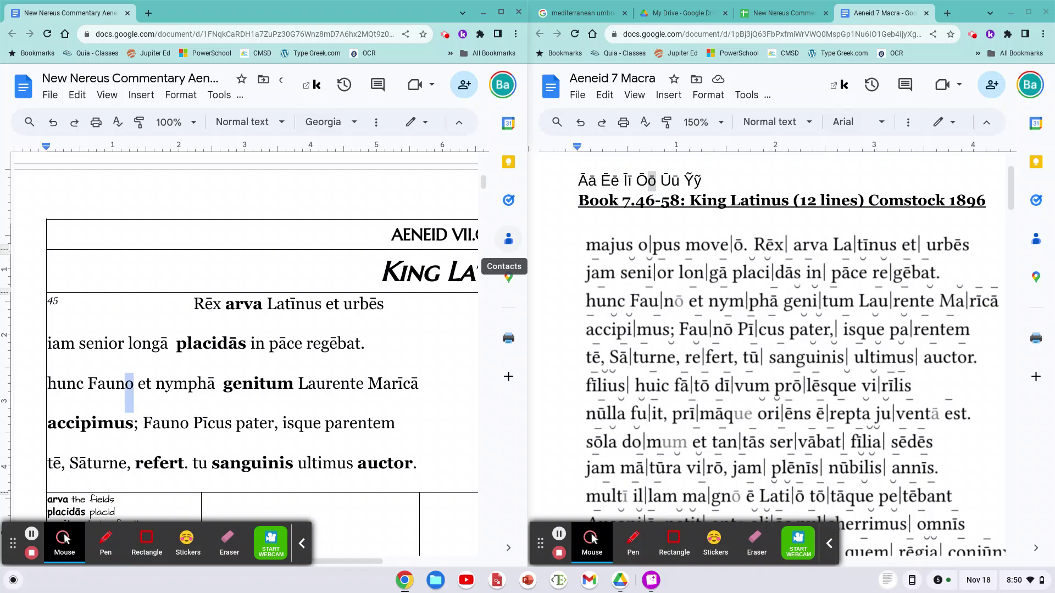
{"action": "type", "text": "ō"}
{"action": "key", "text": "Down"}
{"action": "key", "text": "Right"}
{"action": "key", "text": "ctrl+Right"}
{"action": "key", "text": "shift+Left"}
{"action": "type", "text": "ō"}
{"action": "key", "text": "Up"}
{"action": "key", "text": "Up"}
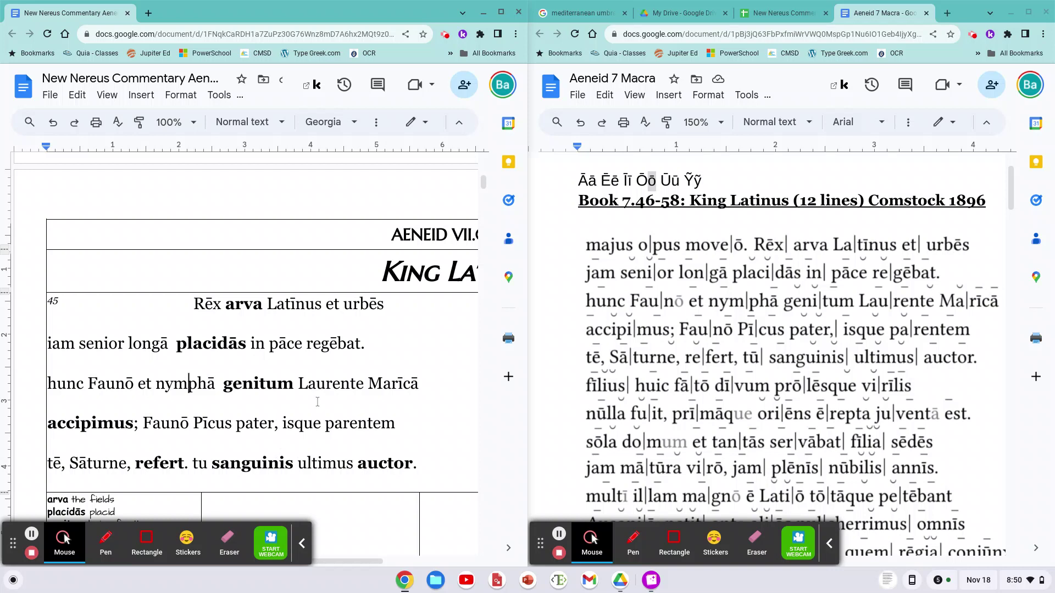
Step: Copy the long ū from the reference and paste it over tu to make tū on line 49
{"action": "left_click", "coordinate": [681, 181]}
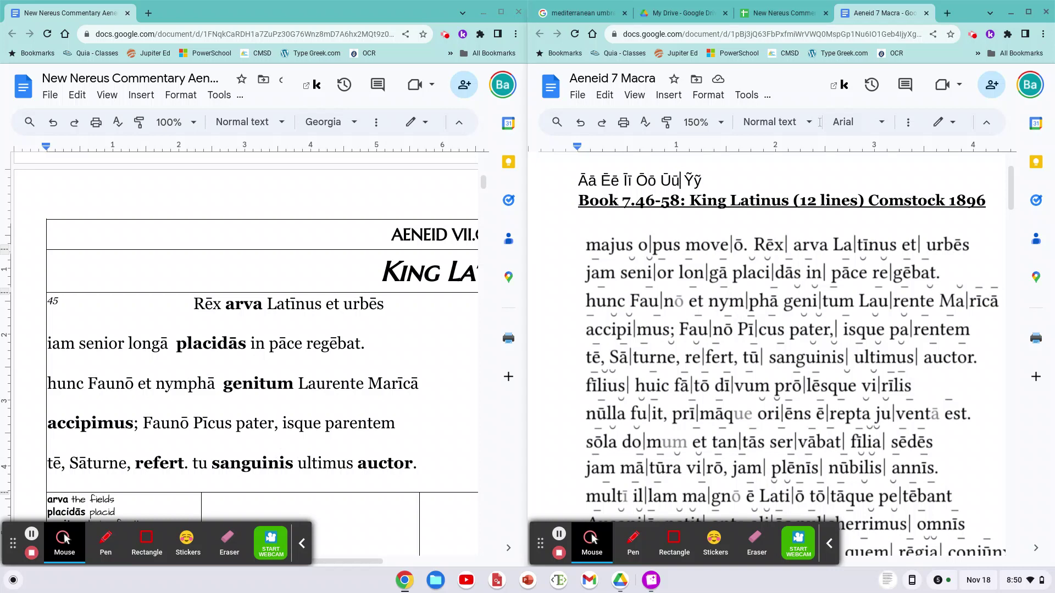
{"action": "key", "text": "shift+Left"}
{"action": "left_click", "coordinate": [206, 461]}
{"action": "key", "text": "BackSpace"}
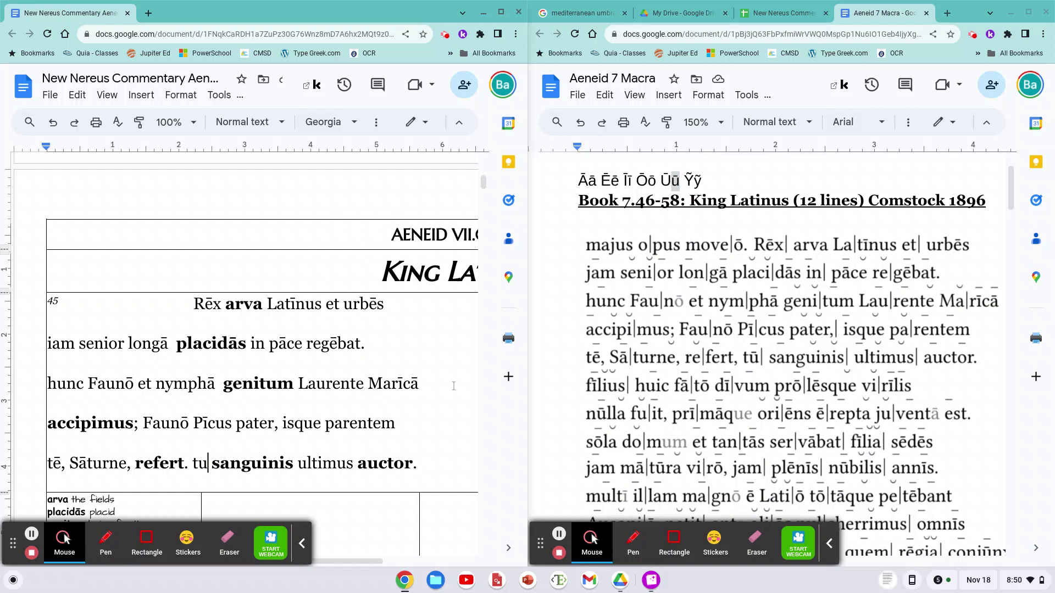
{"action": "key", "text": "ctrl+v"}
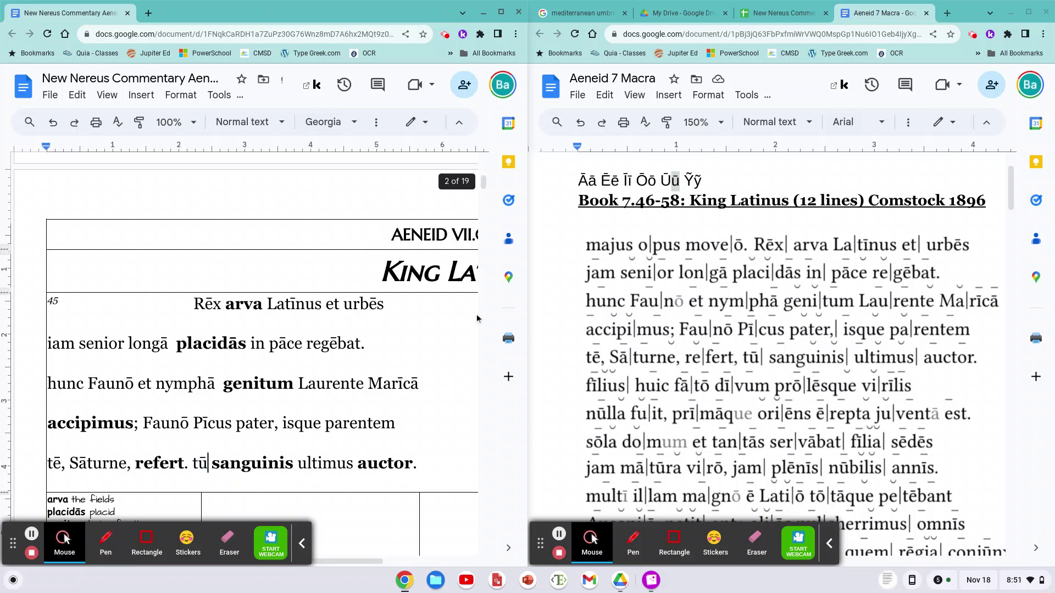